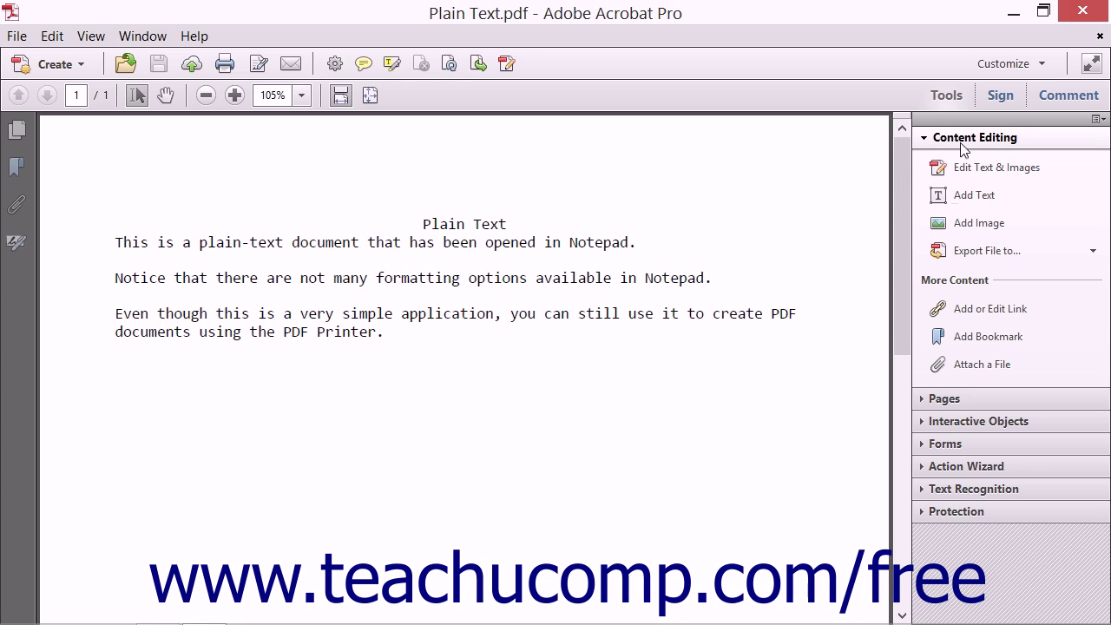
# Toggle the Tools pane off and on, then activate Add Text under Content Editing
pyautogui.click(945, 96)
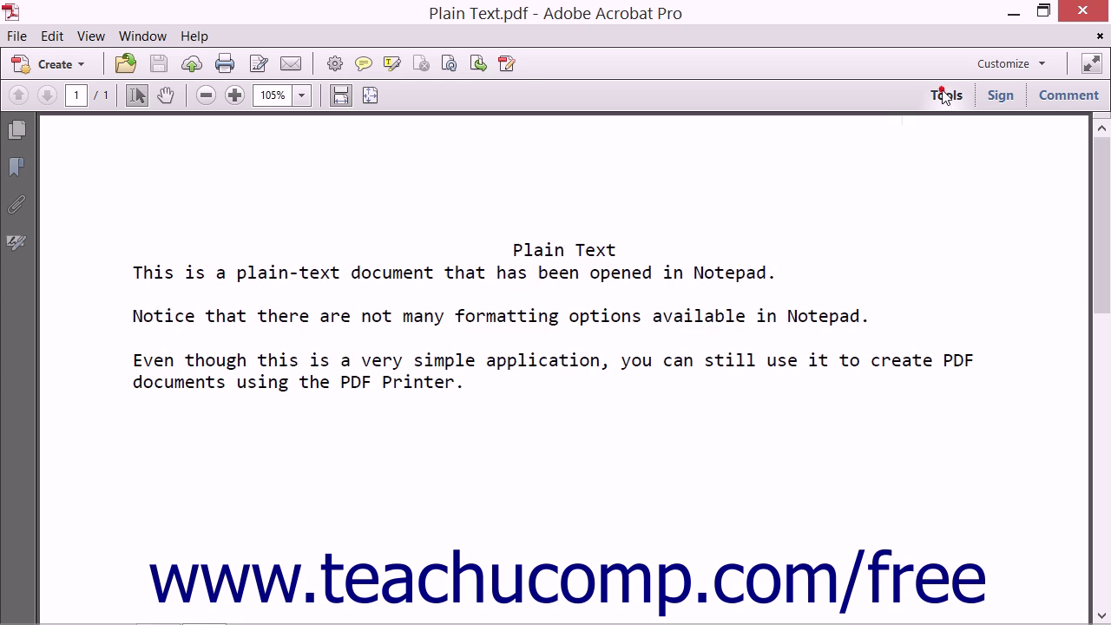
pyautogui.click(944, 96)
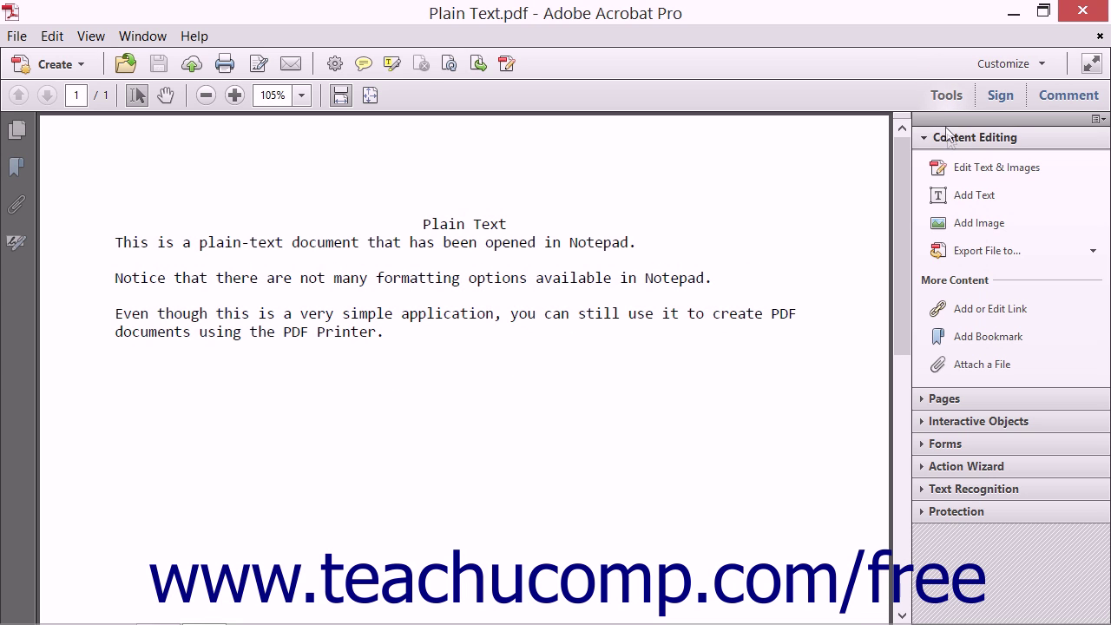
pyautogui.click(964, 195)
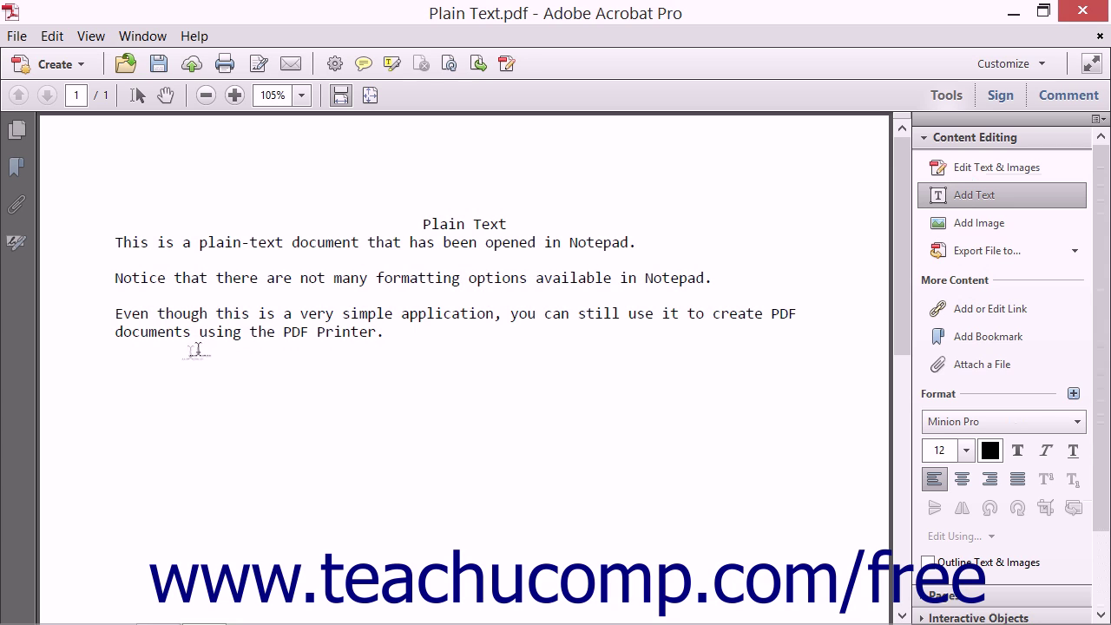
# Type 'You can add text to an existing PDF.' in a new text box below the last paragraph
pyautogui.click(113, 359)
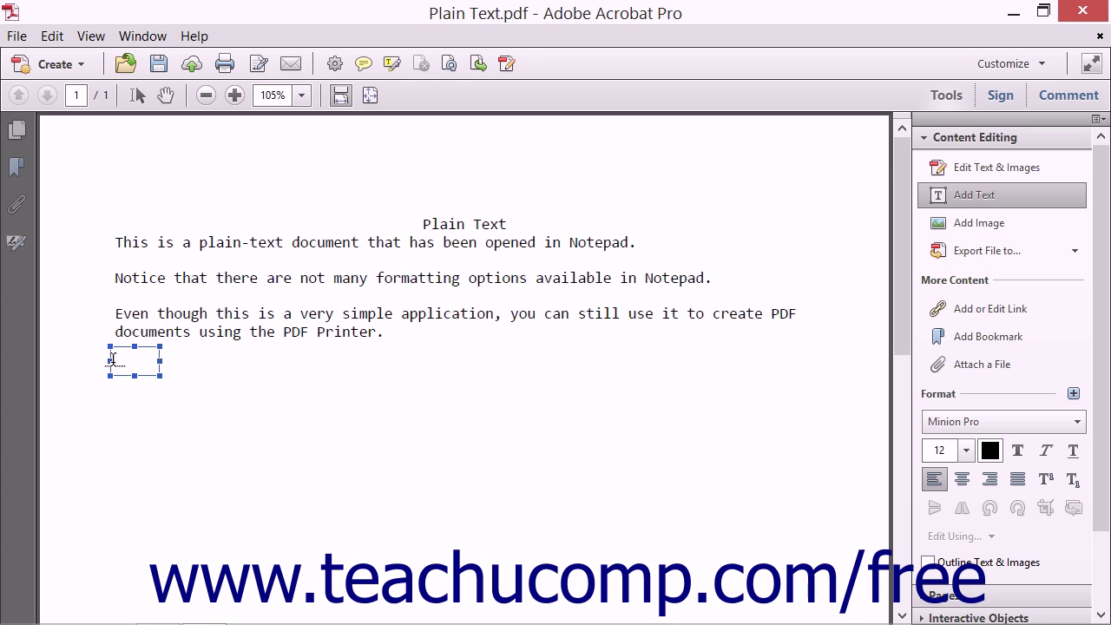
pyautogui.write('You can')
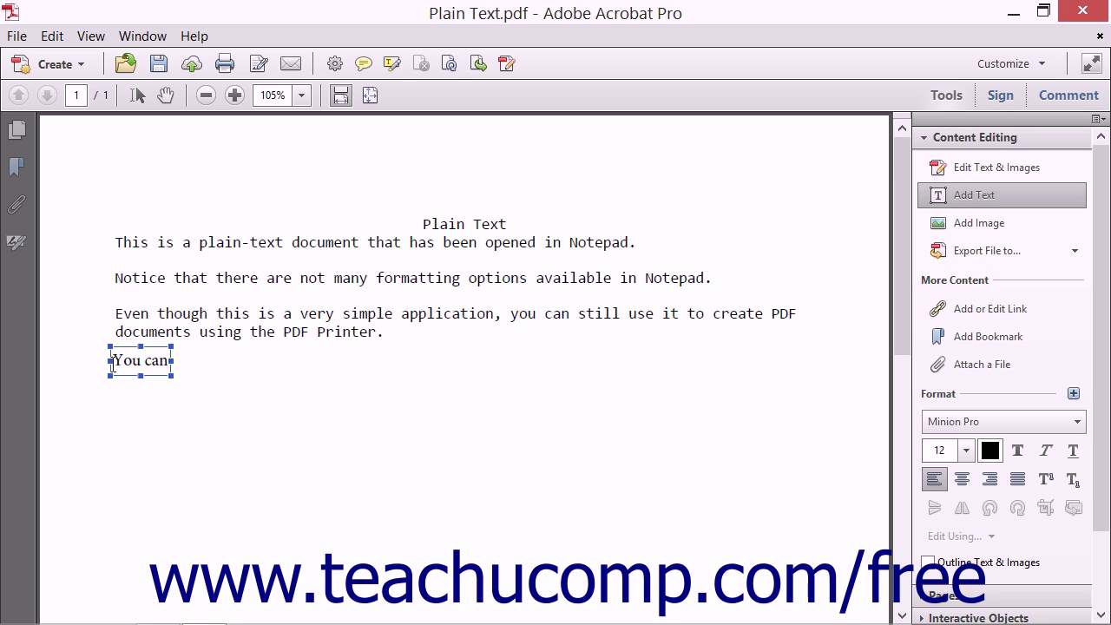
pyautogui.write(' add text to an exis')
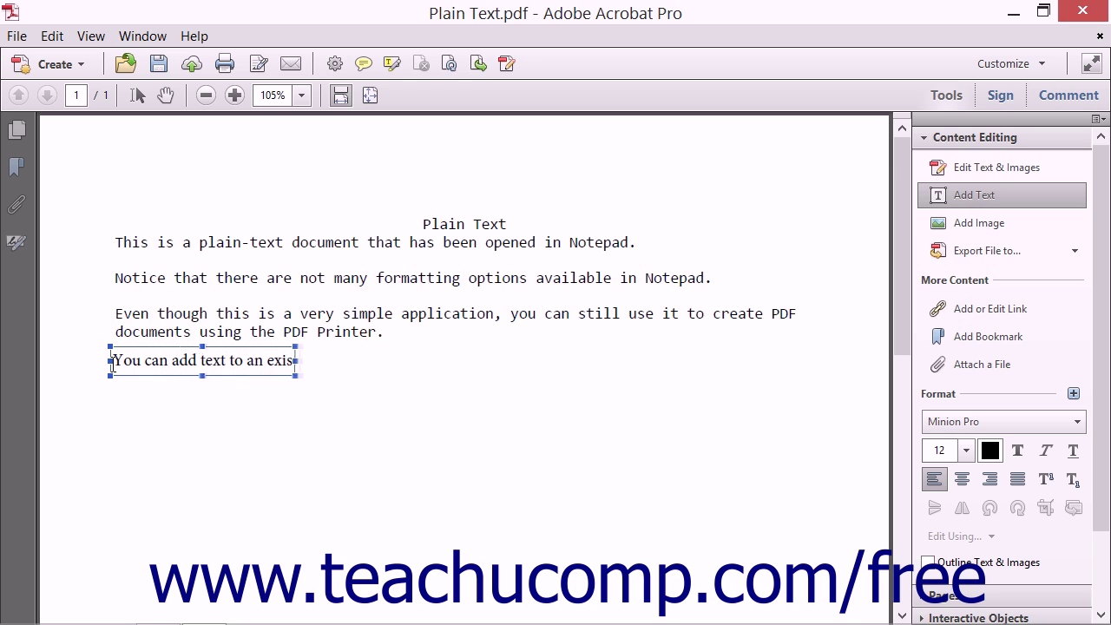
pyautogui.write('ting PDF.')
# Italicize the word 'existing' in the new line, then deselect it
pyautogui.moveTo(267, 364); pyautogui.dragTo(319, 365)
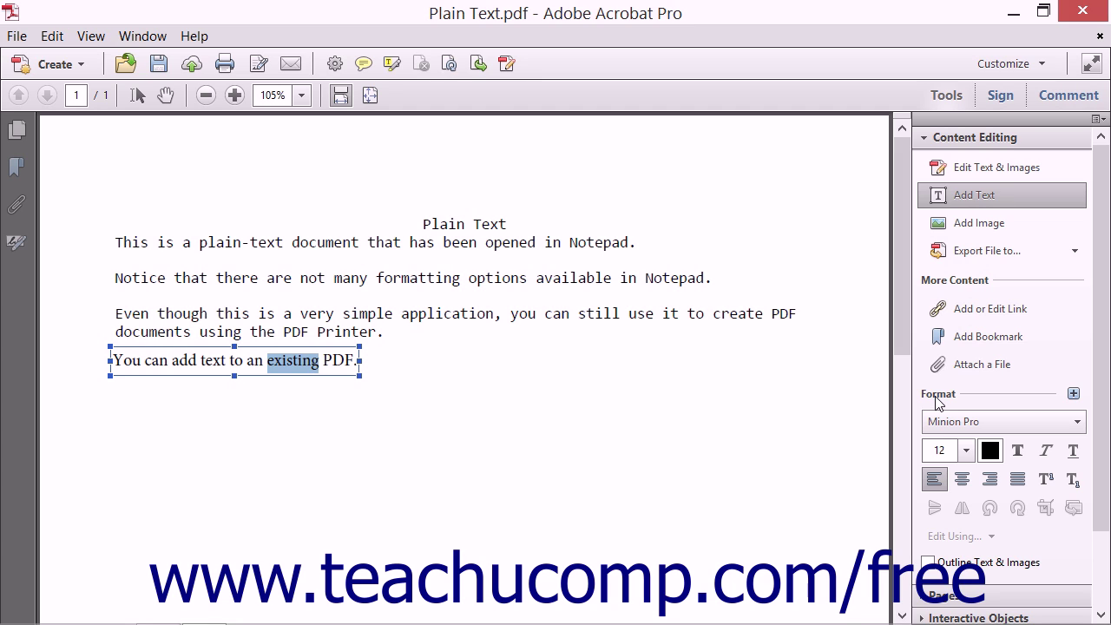
pyautogui.click(1045, 452)
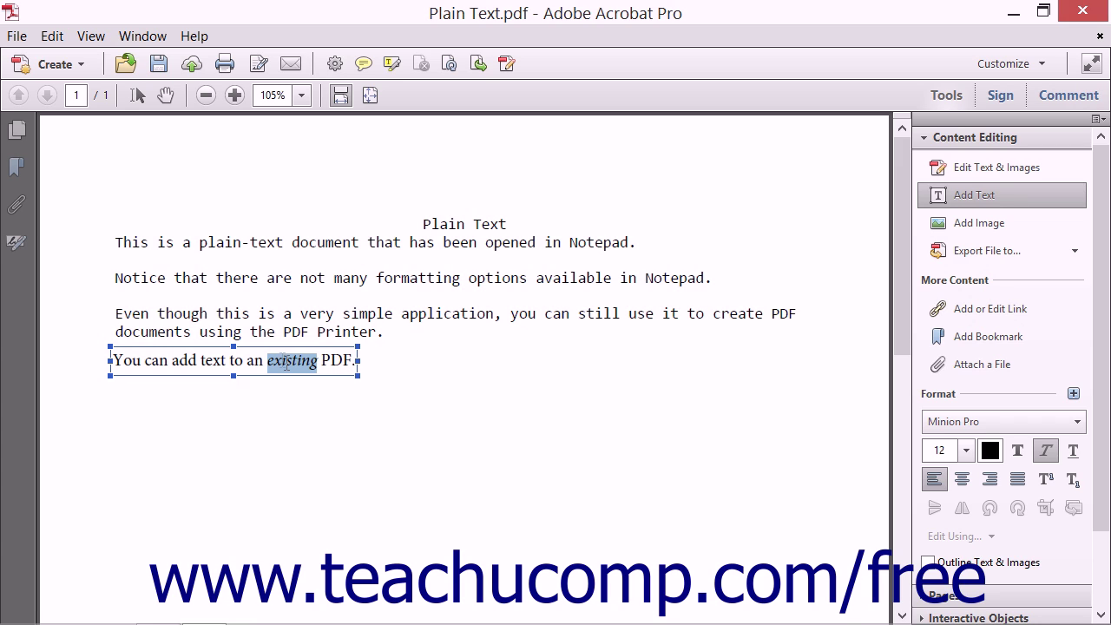
pyautogui.click(279, 345)
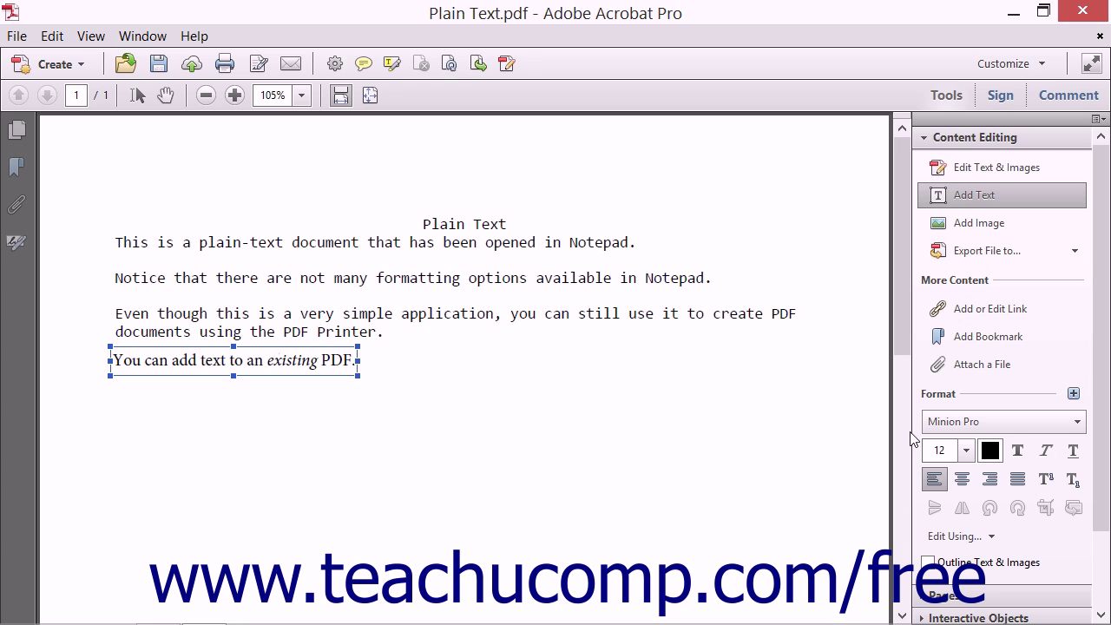
# Apply the Tahoma font to the new line from the Format panel's font list
pyautogui.click(1078, 422)
pyautogui.scroll(-12, 1083, 537)
pyautogui.scroll(-12, 1077, 534)
pyautogui.scroll(-9, 1077, 533)
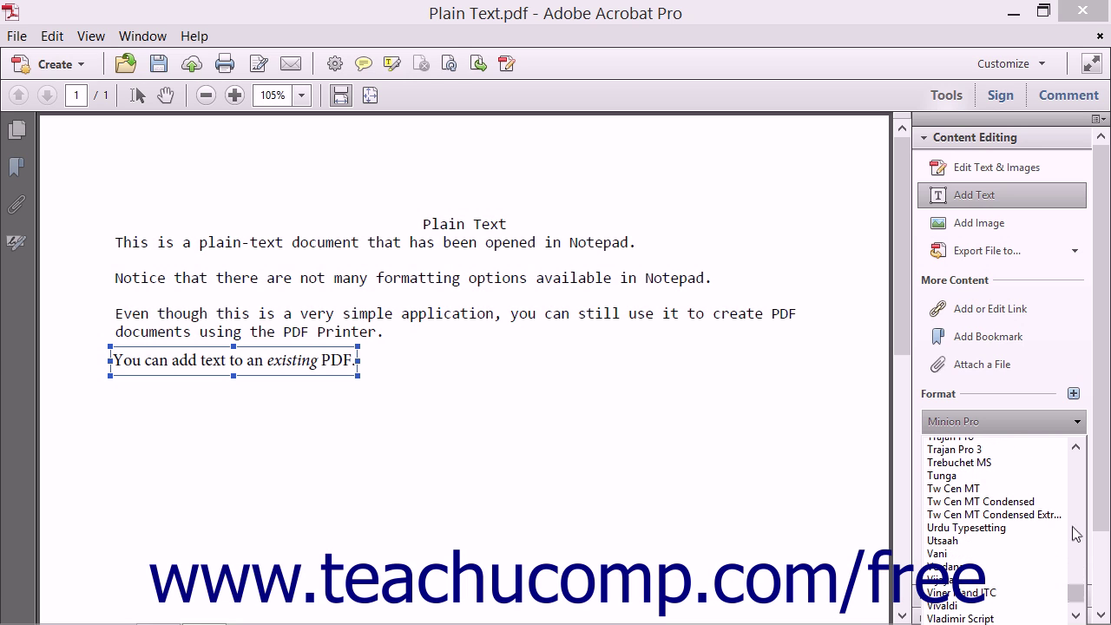
pyautogui.scroll(-5, 1076, 534)
pyautogui.scroll(6, 1076, 534)
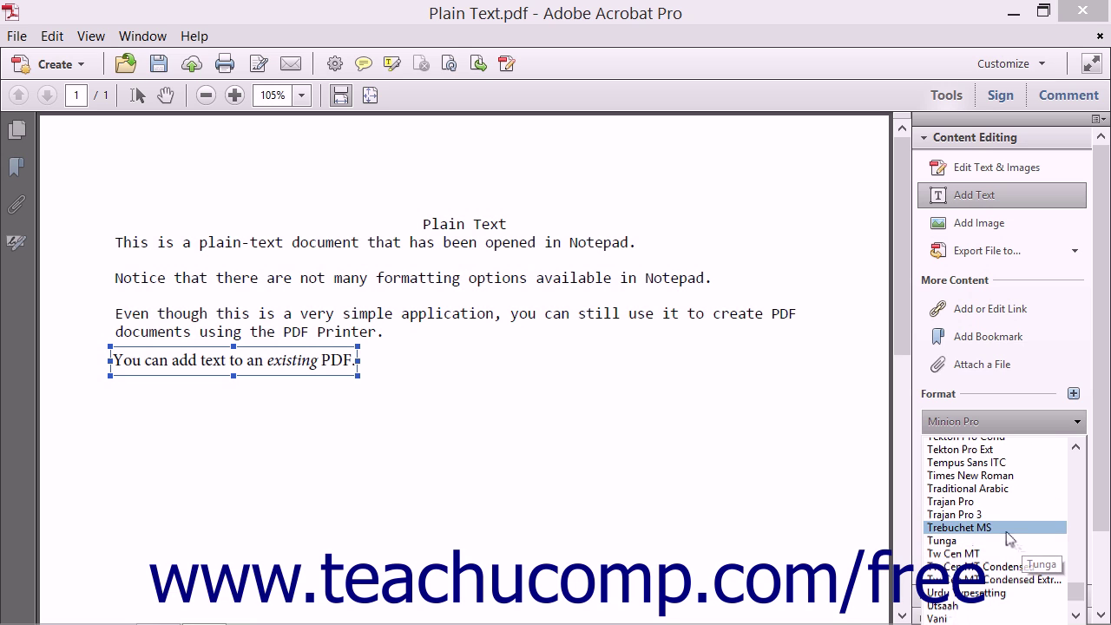
pyautogui.scroll(1, 974, 519)
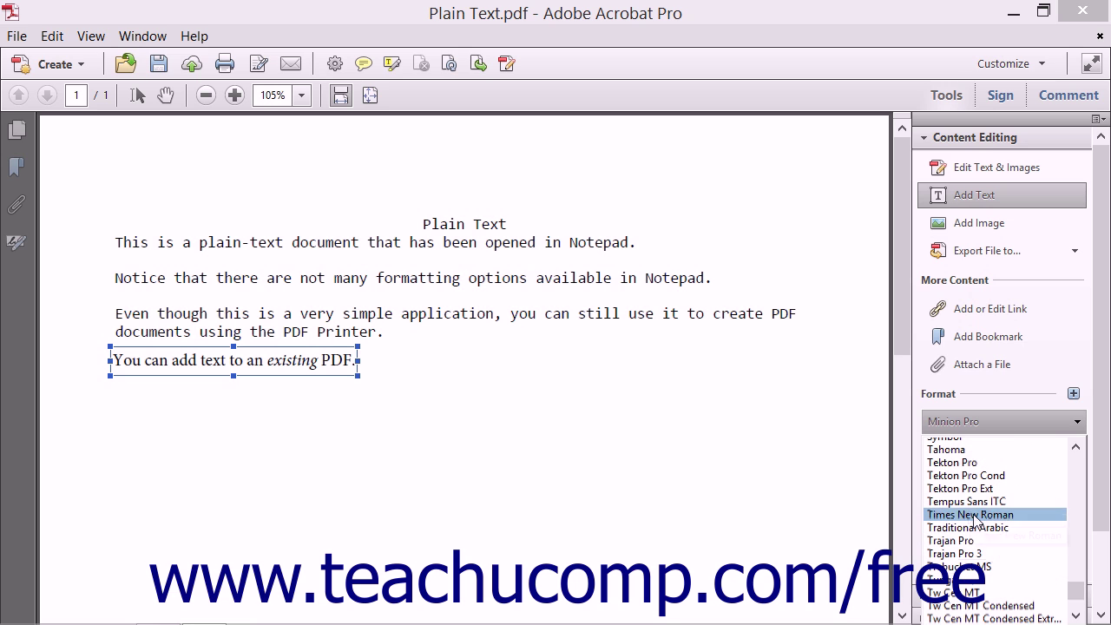
pyautogui.click(951, 448)
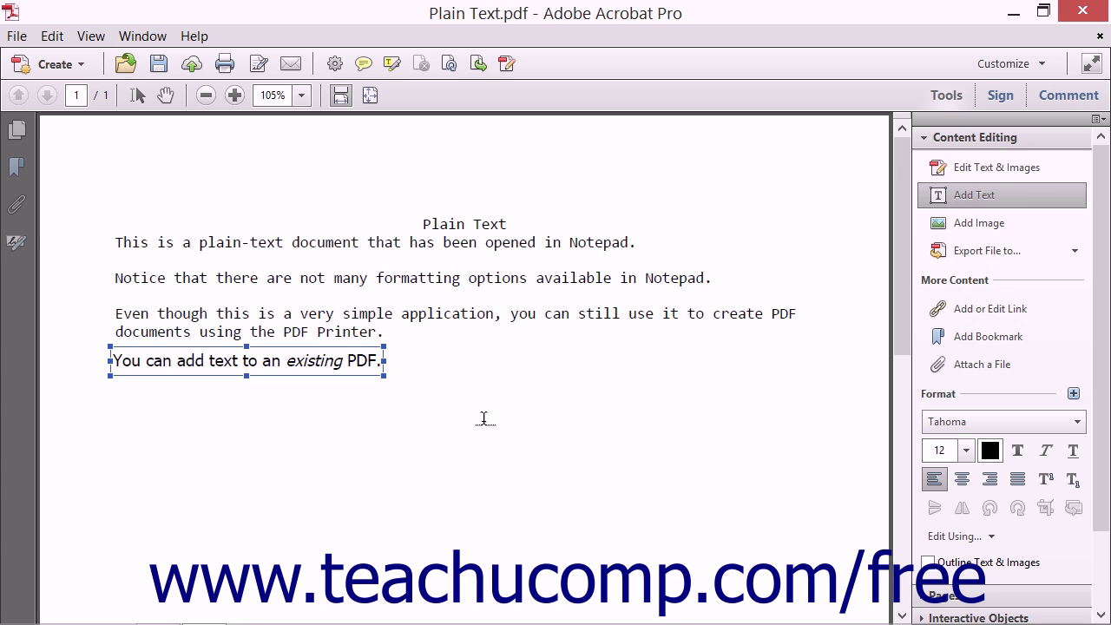
pyautogui.click(964, 421)
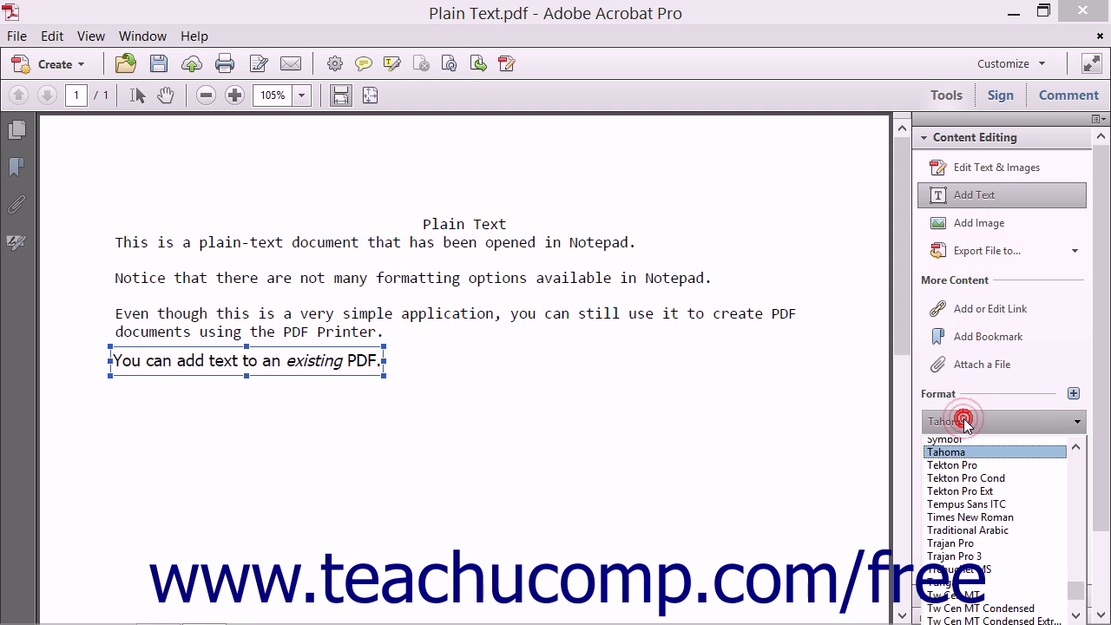
pyautogui.click(964, 421)
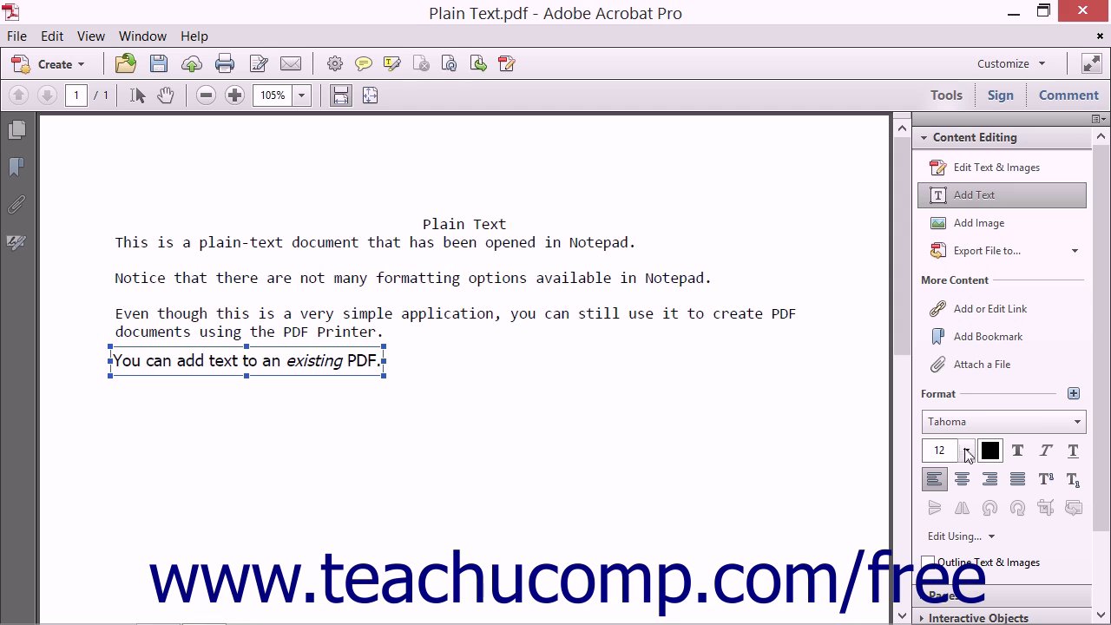
pyautogui.click(967, 455)
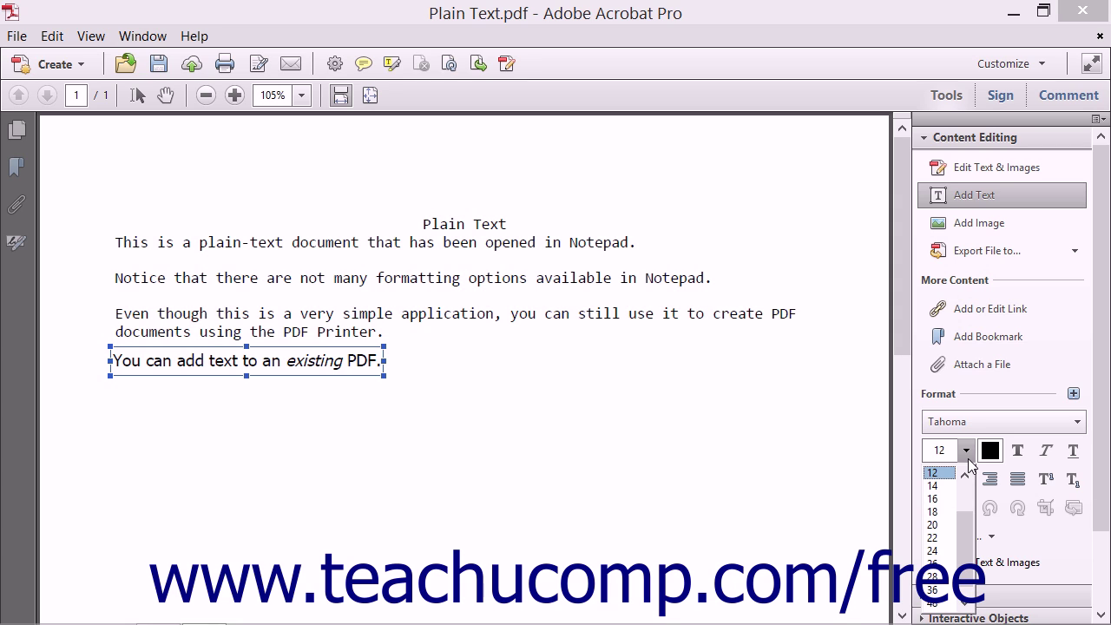
pyautogui.click(968, 458)
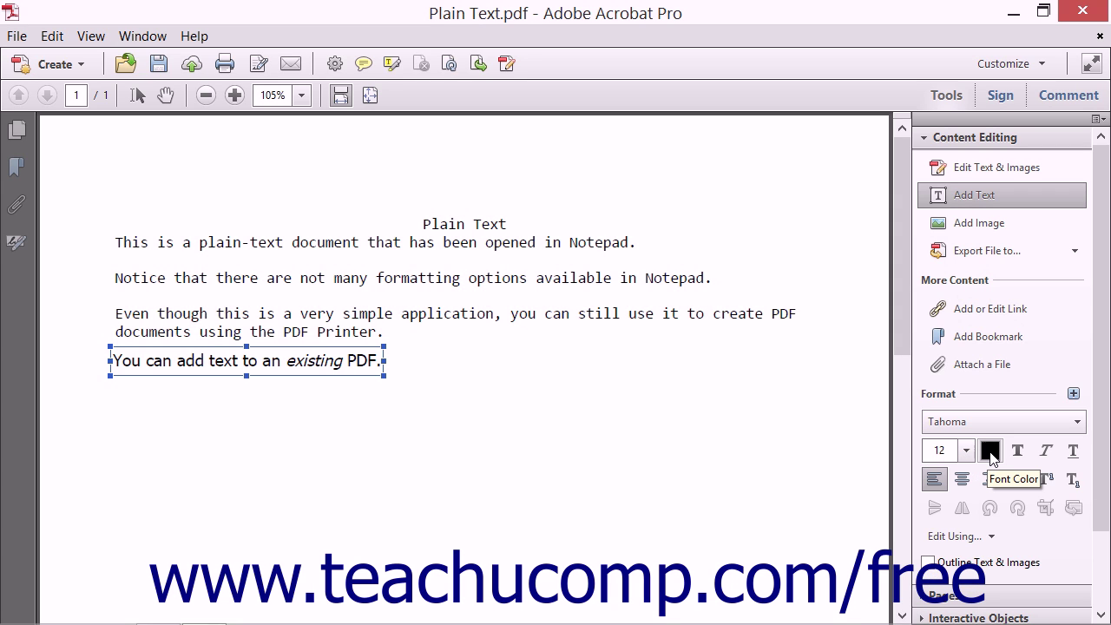
pyautogui.click(991, 455)
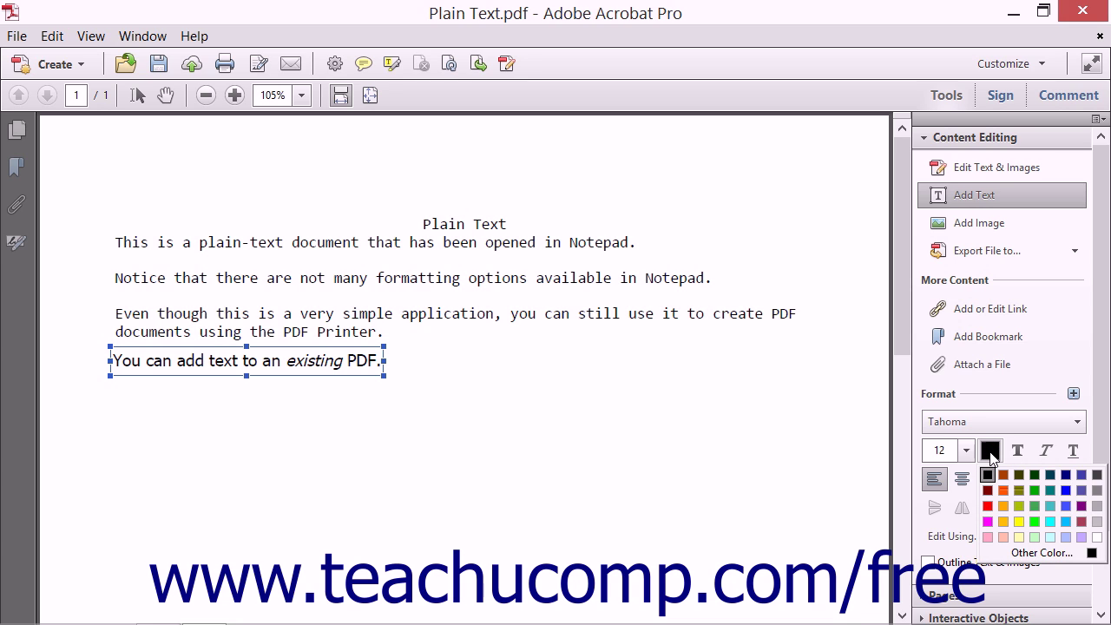
pyautogui.click(991, 453)
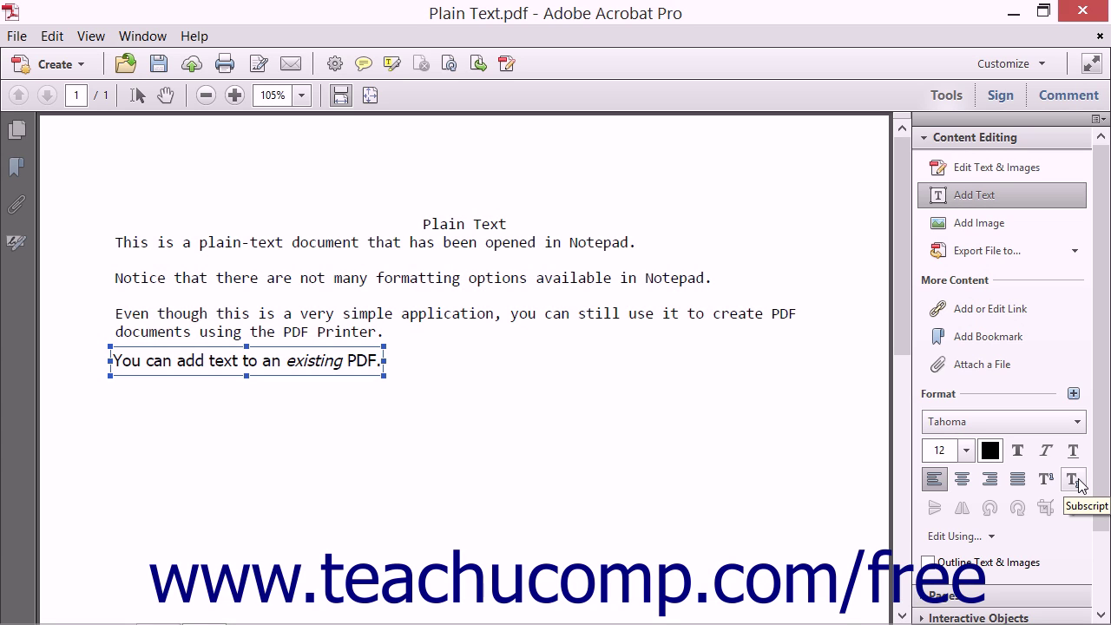
pyautogui.click(1075, 394)
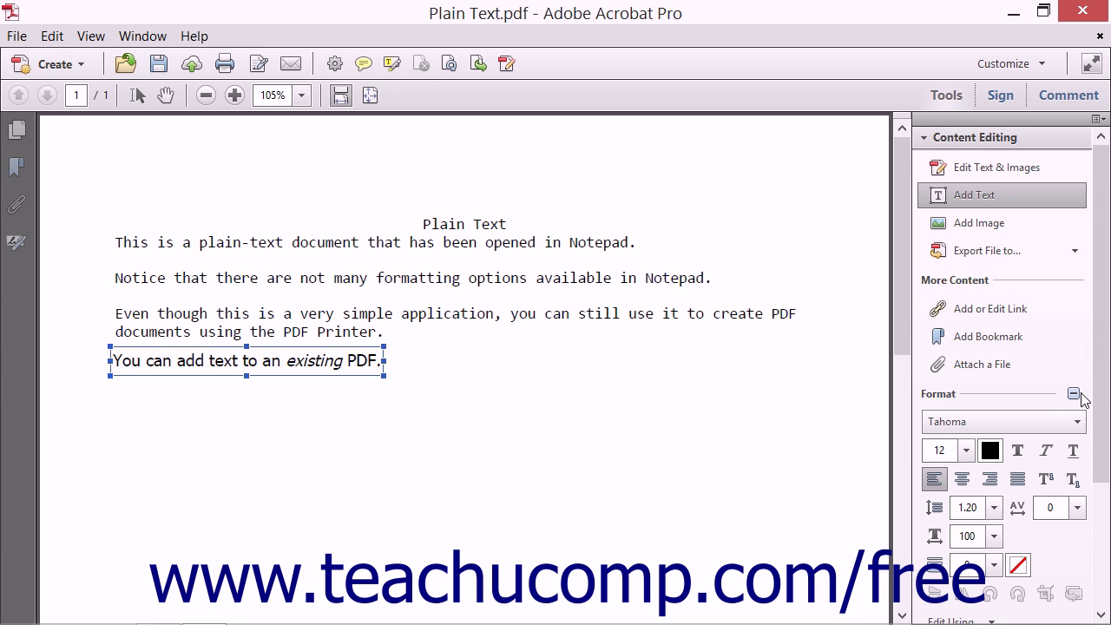
pyautogui.moveTo(1101, 391); pyautogui.dragTo(1100, 516)
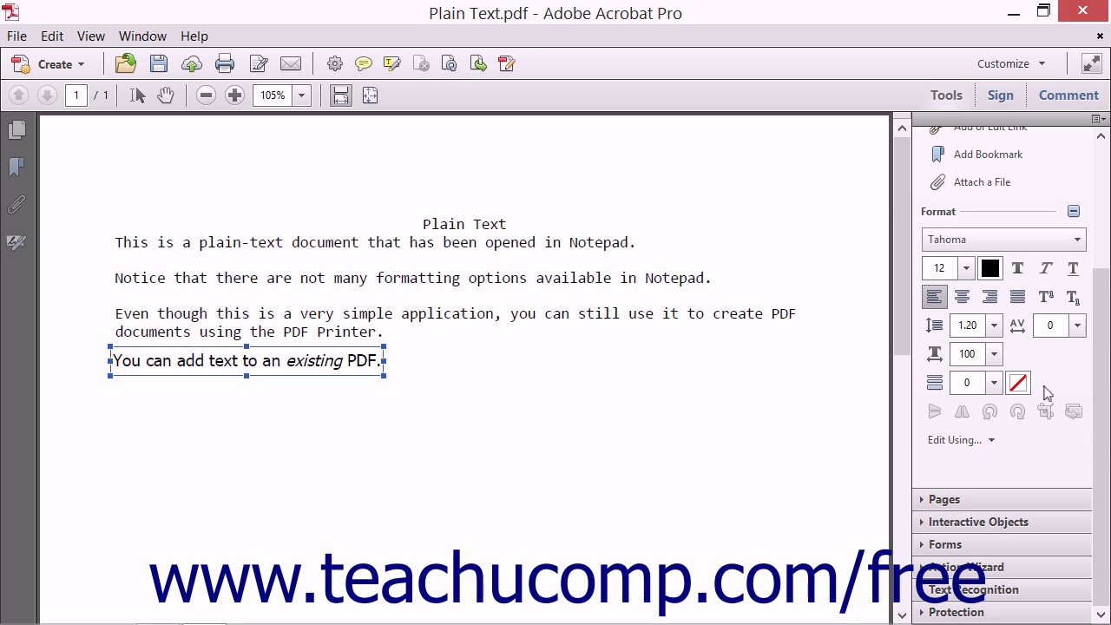
pyautogui.click(1074, 213)
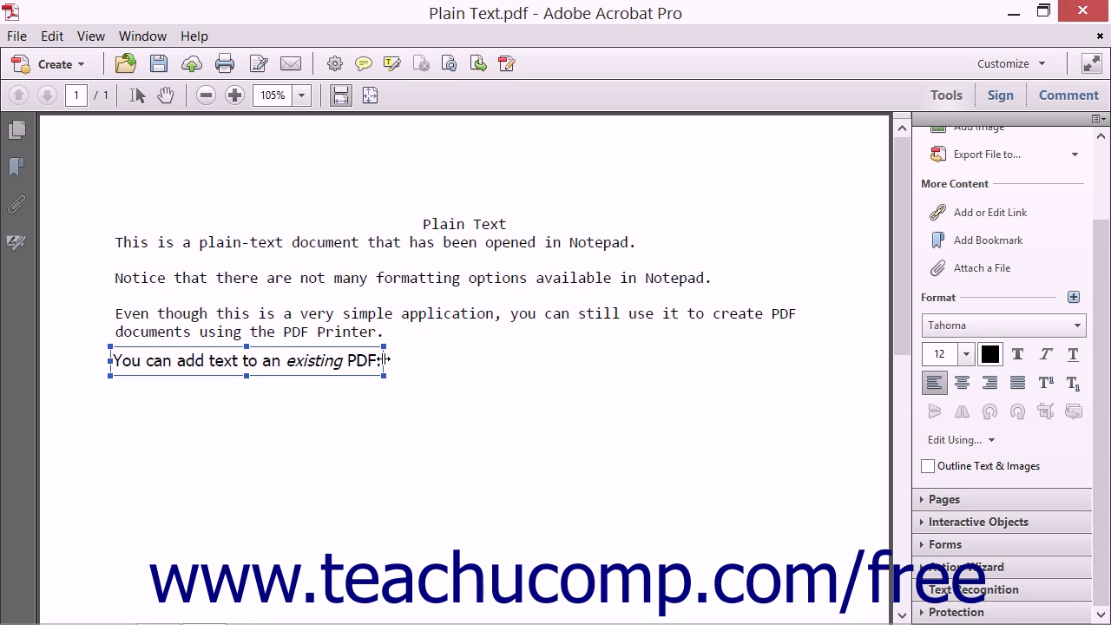
# Drag the new line's text box right edge outward so it extends well past the text
pyautogui.moveTo(382, 359); pyautogui.dragTo(383, 359)
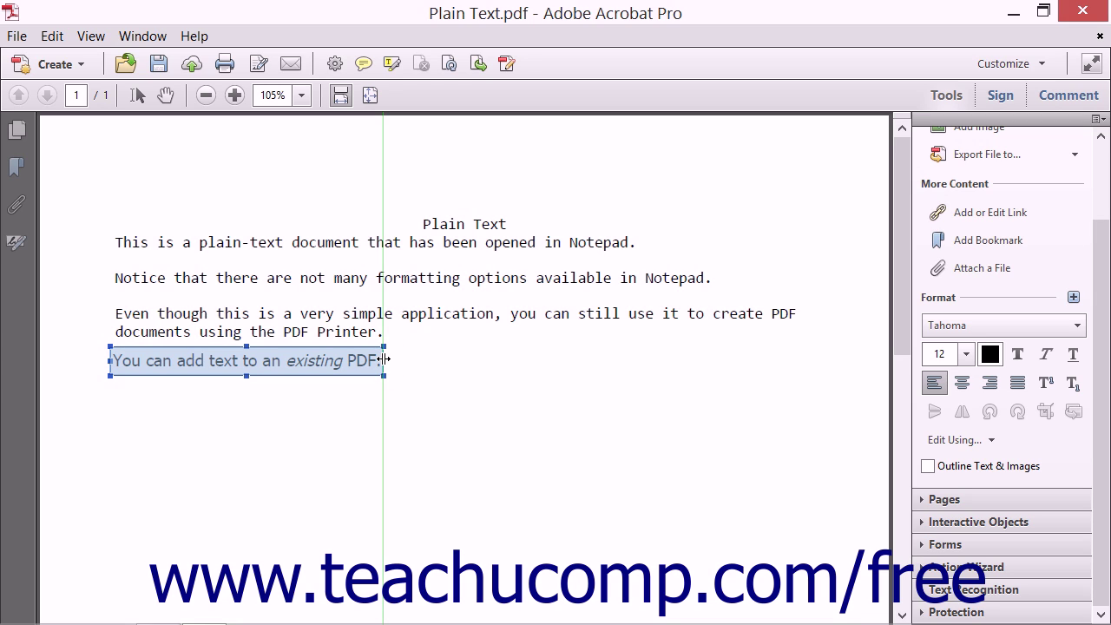
pyautogui.moveTo(382, 360); pyautogui.dragTo(480, 368)
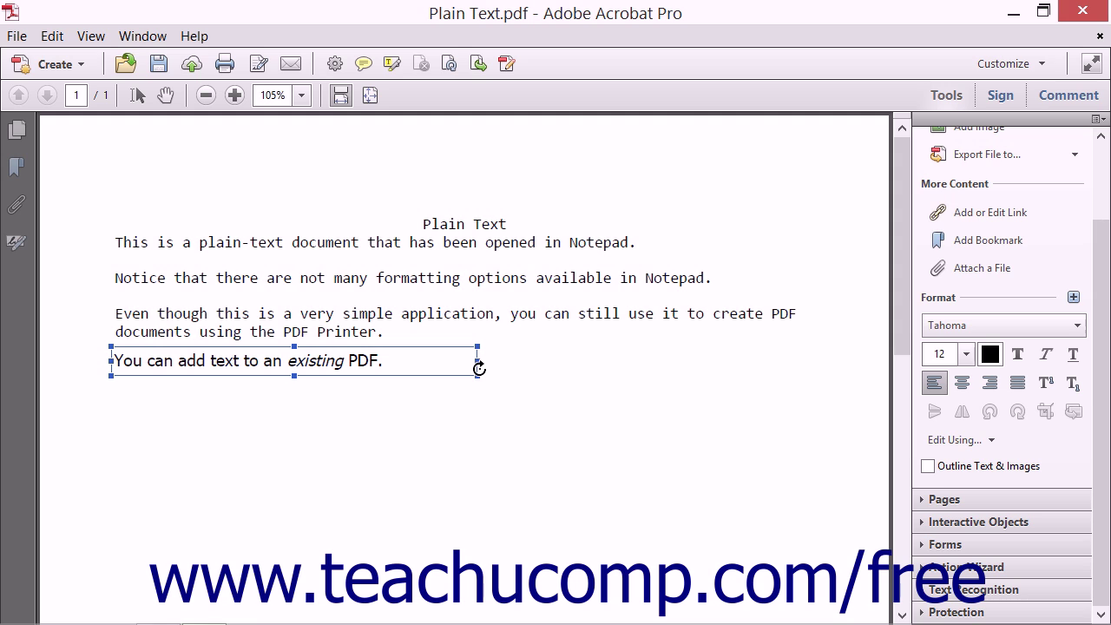
pyautogui.moveTo(478, 368); pyautogui.dragTo(449, 491)
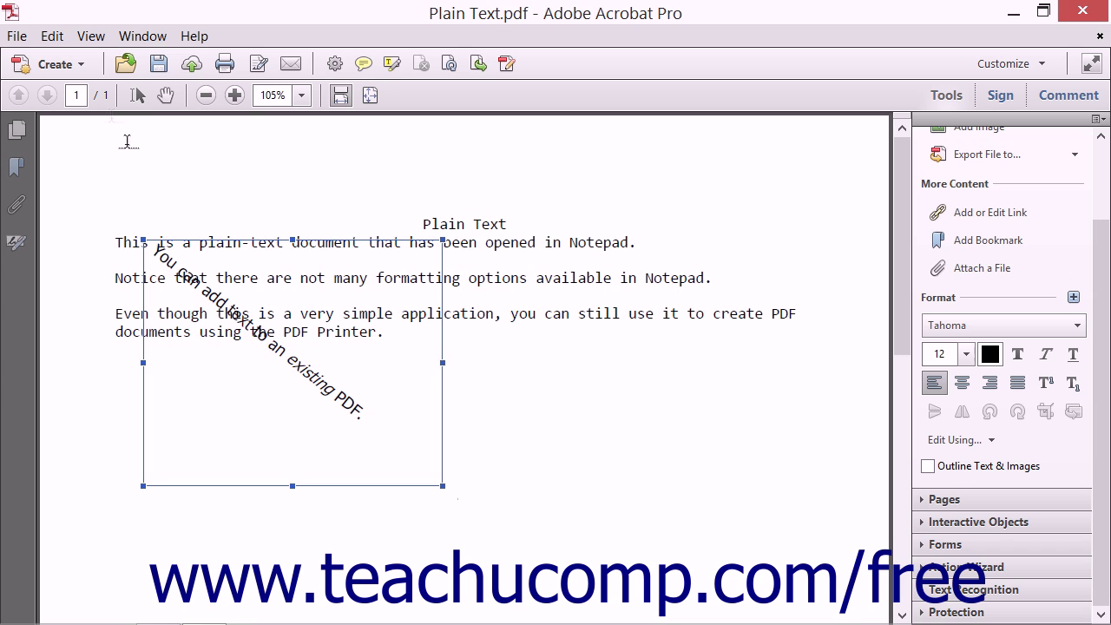
pyautogui.click(53, 35)
pyautogui.click(55, 55)
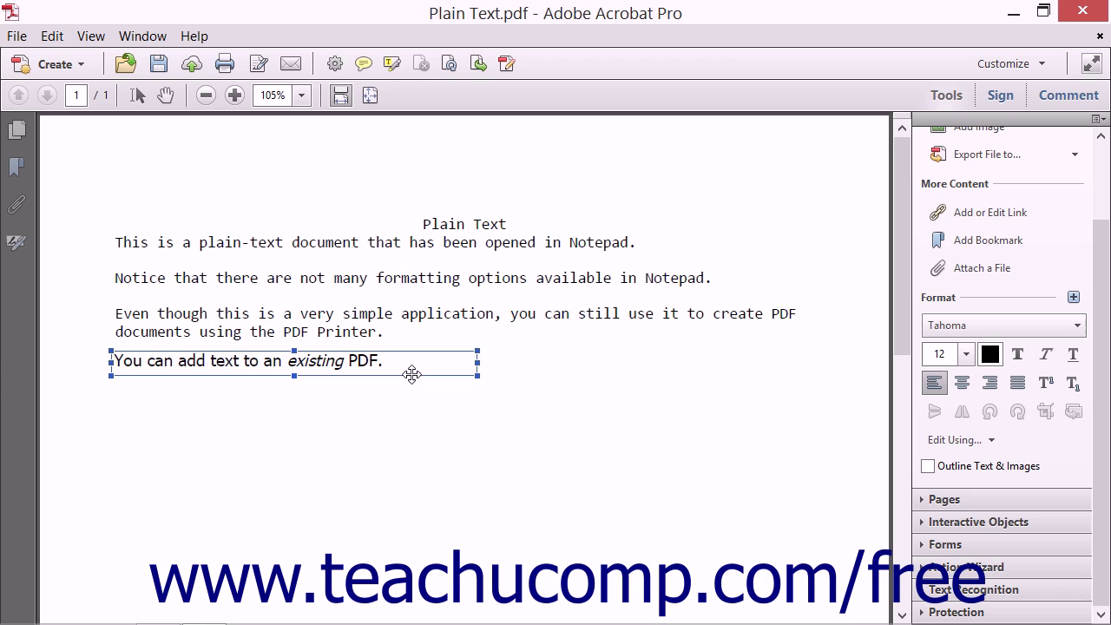
# Move the Tahoma line's box lower below the paragraph and exit editing with the Select tool
pyautogui.moveTo(412, 374); pyautogui.dragTo(414, 429)
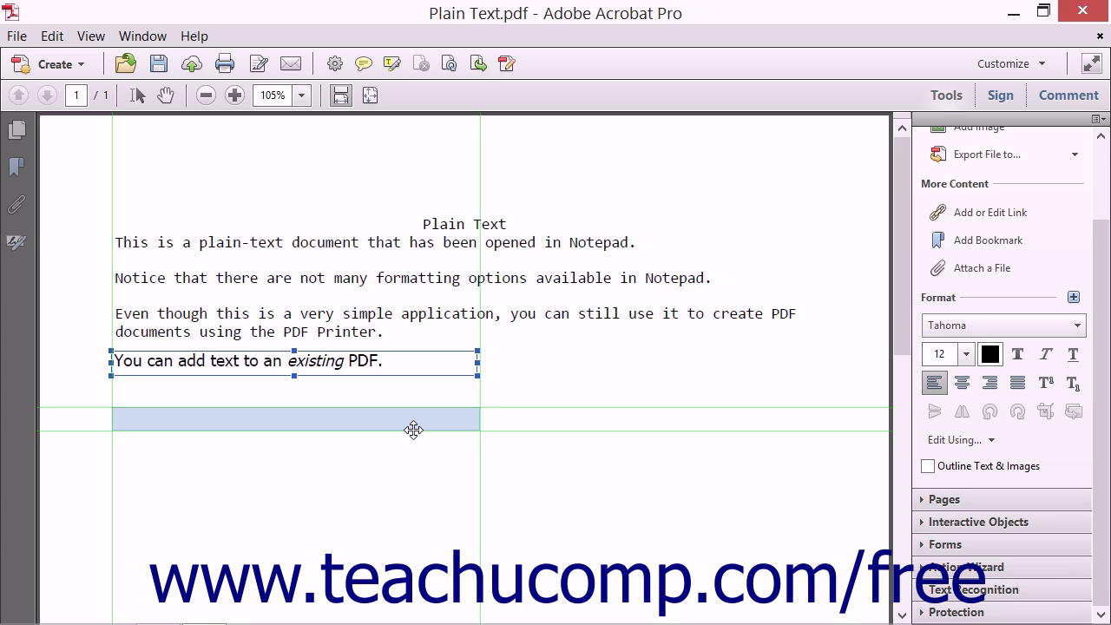
pyautogui.moveTo(413, 430); pyautogui.dragTo(413, 431)
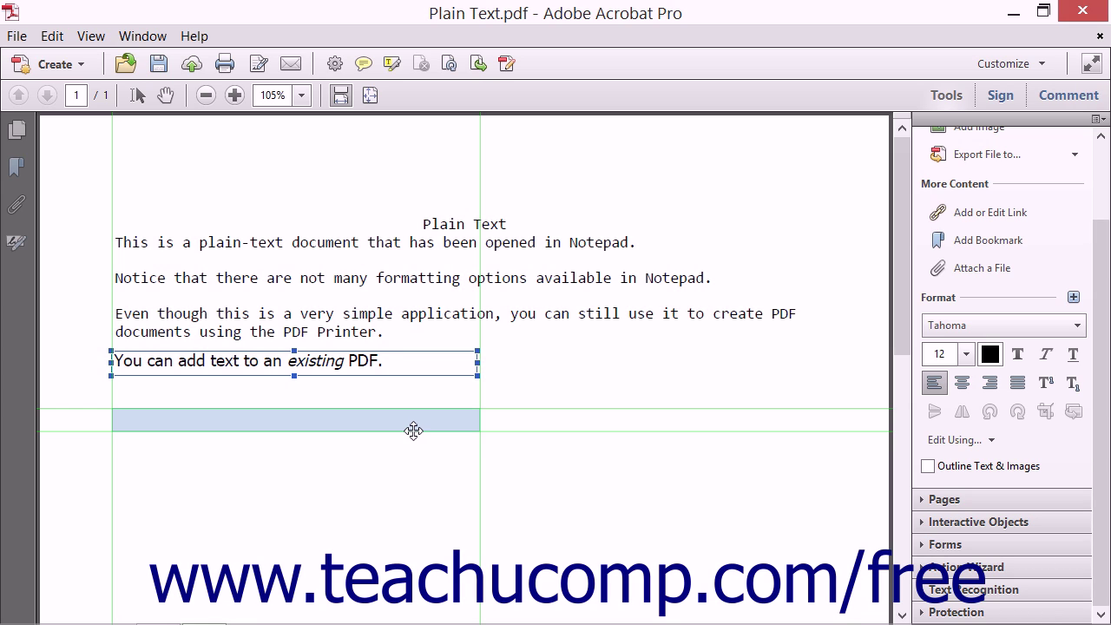
pyautogui.moveTo(413, 431); pyautogui.dragTo(413, 432)
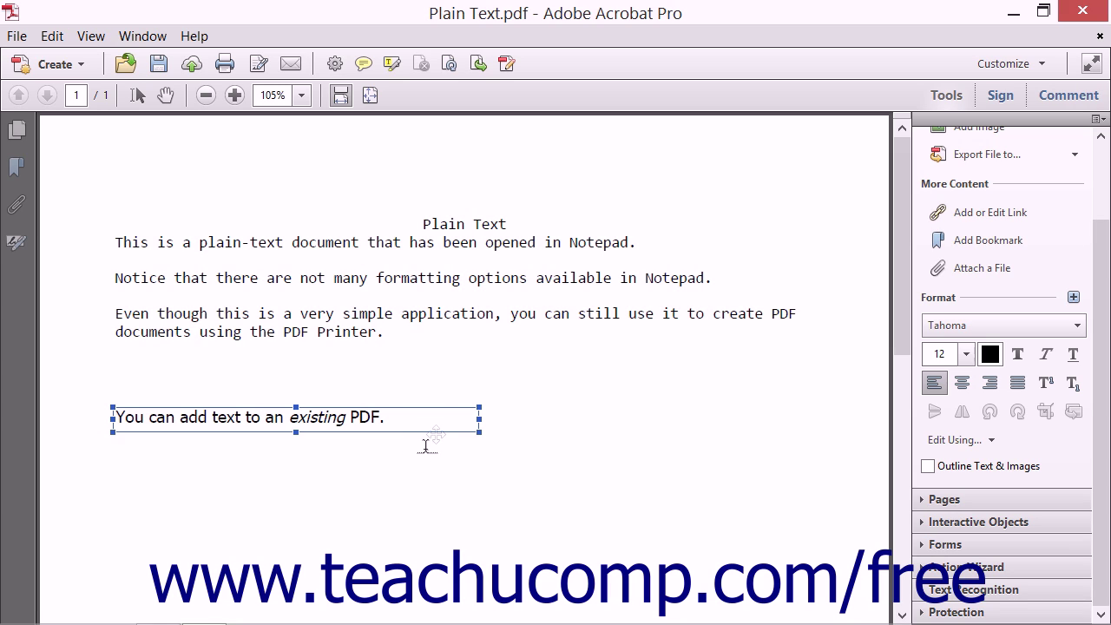
pyautogui.click(137, 96)
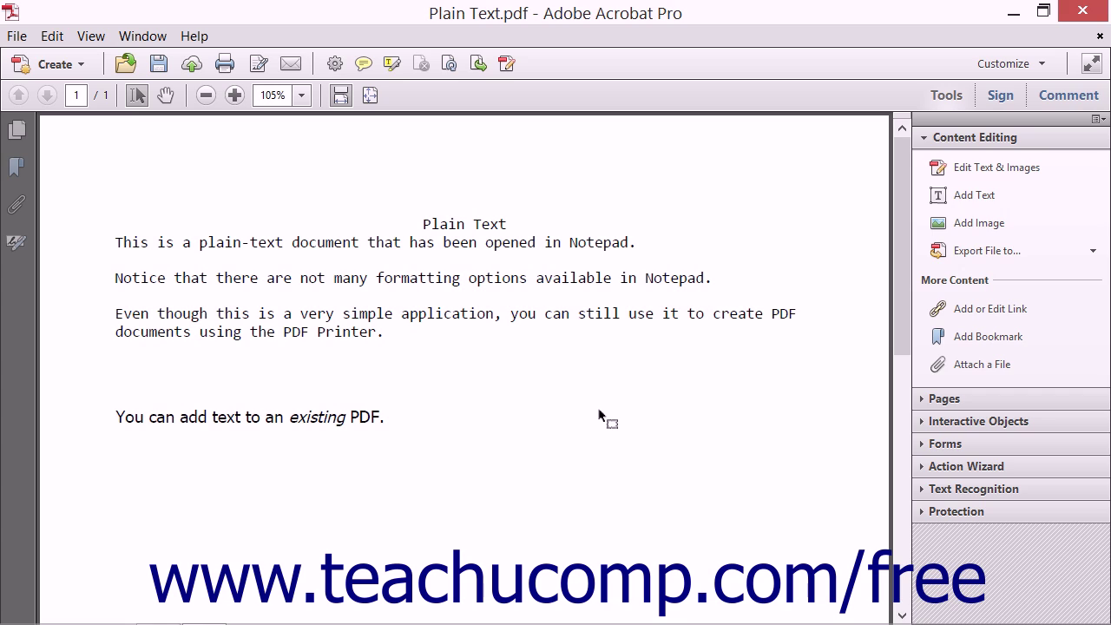